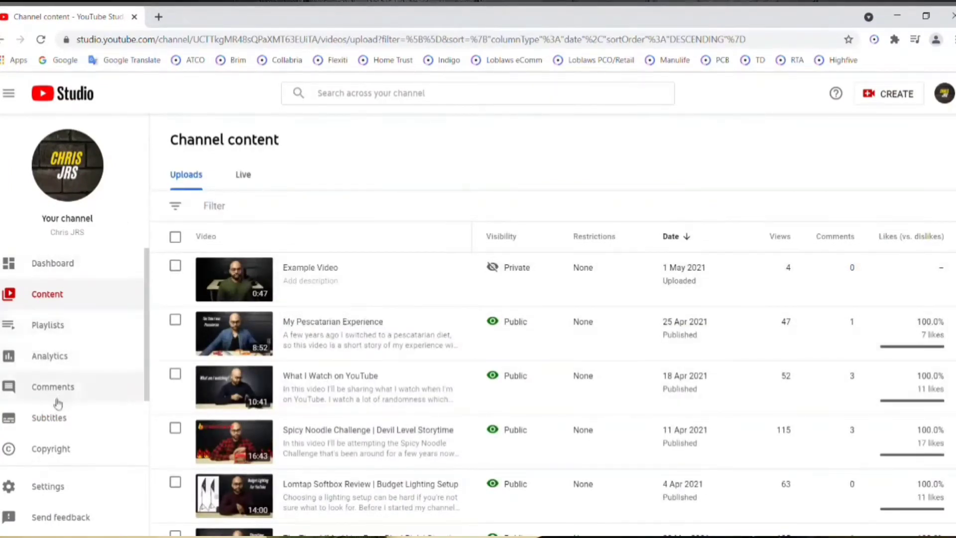
# Open the Example Video's subtitles through its video details, and return to the channel dashboard.
pyautogui.click(295, 281)
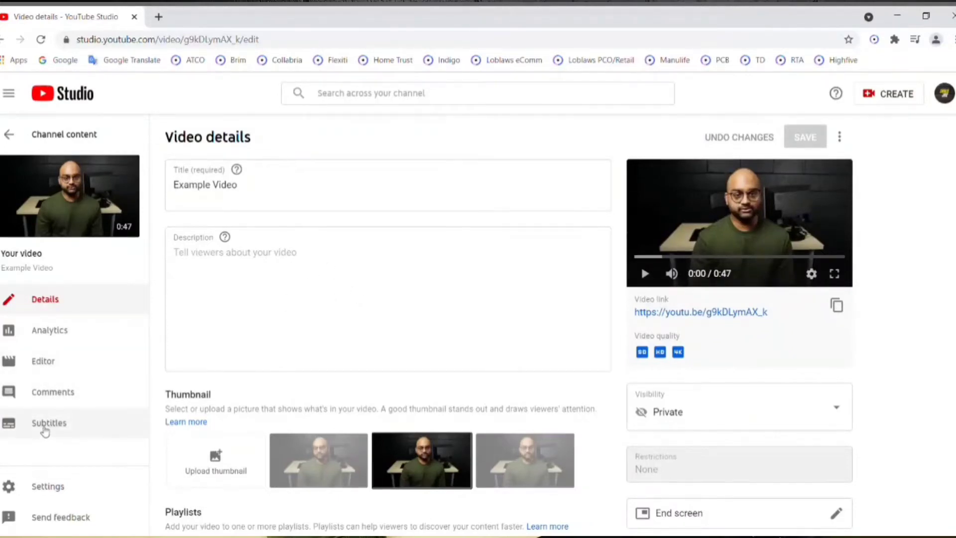
pyautogui.click(44, 429)
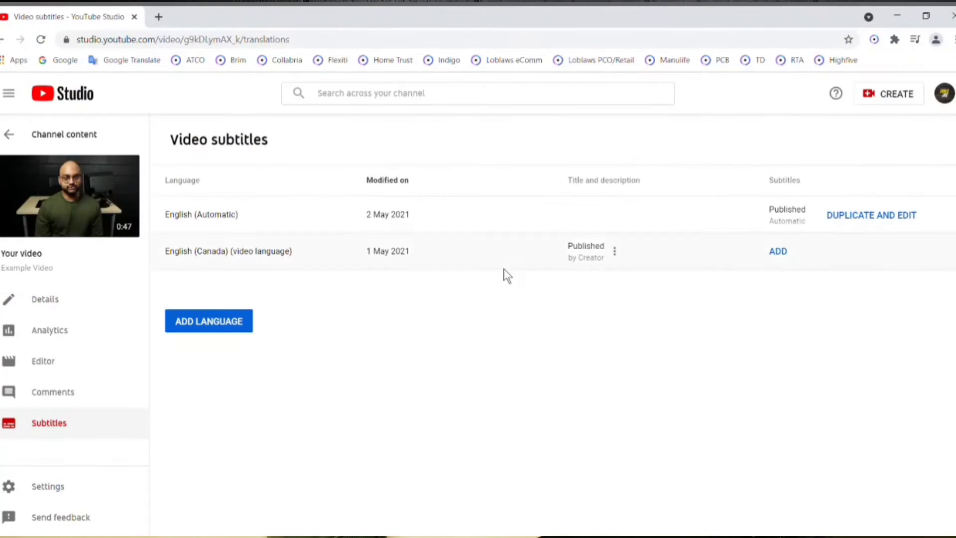
pyautogui.click(944, 94)
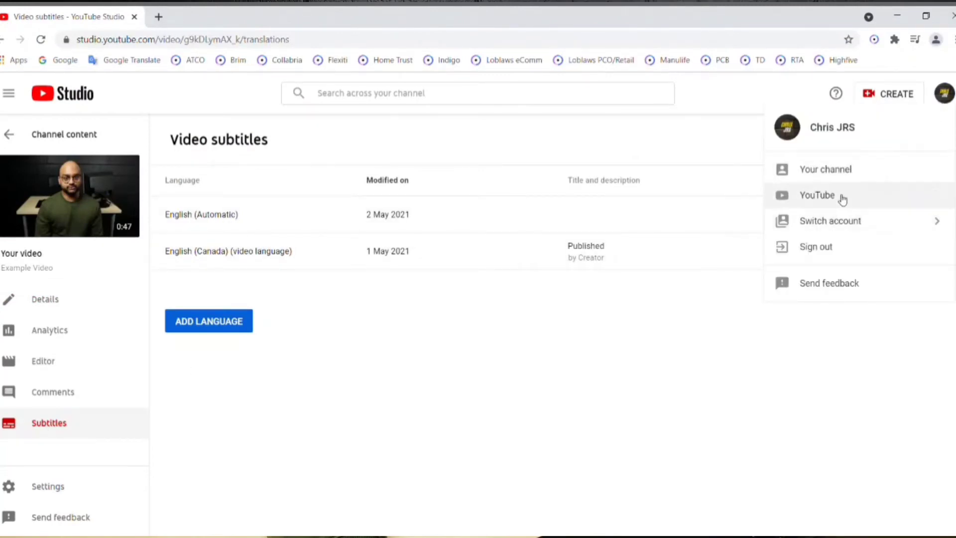
pyautogui.click(63, 99)
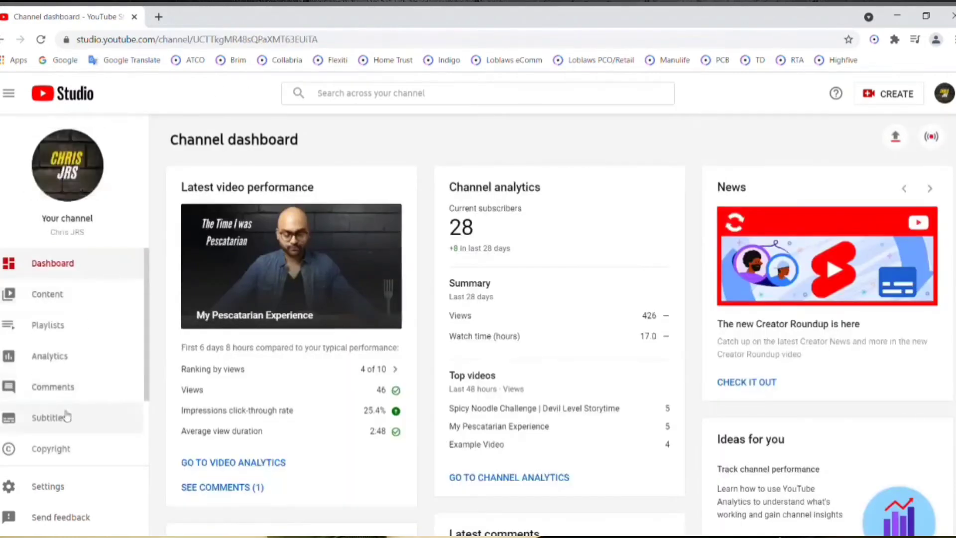
# Open the Example Video's entry in the channel subtitles and unpublish its automatic English subtitles.
pyautogui.click(64, 422)
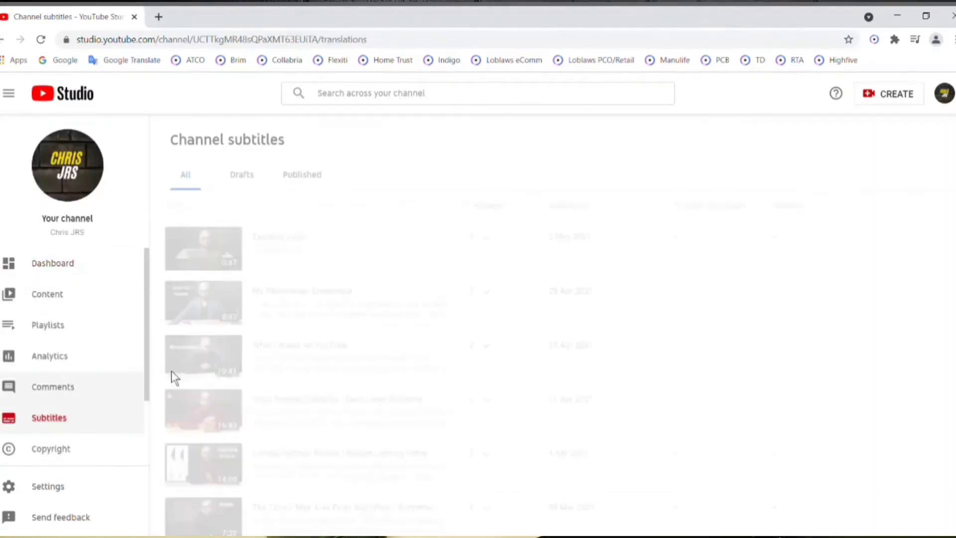
pyautogui.click(302, 240)
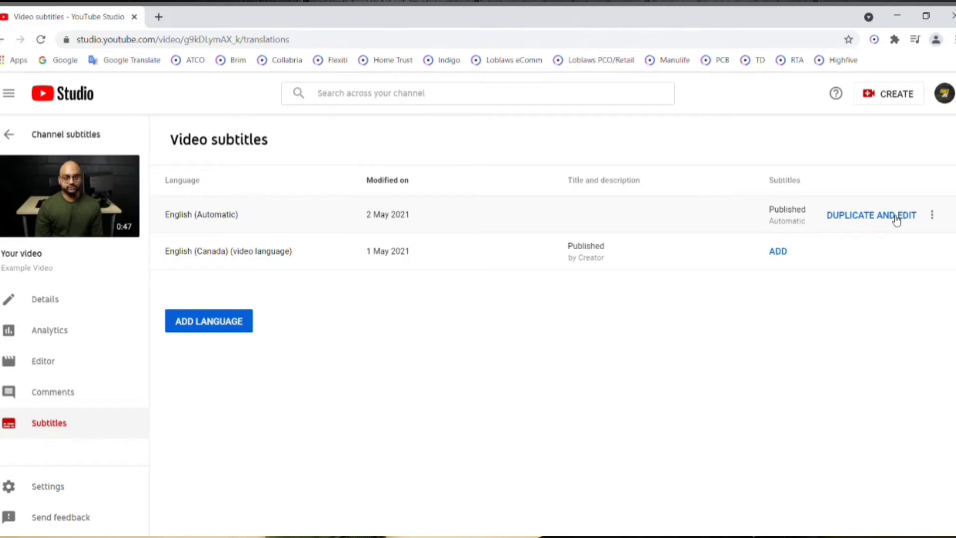
pyautogui.click(935, 215)
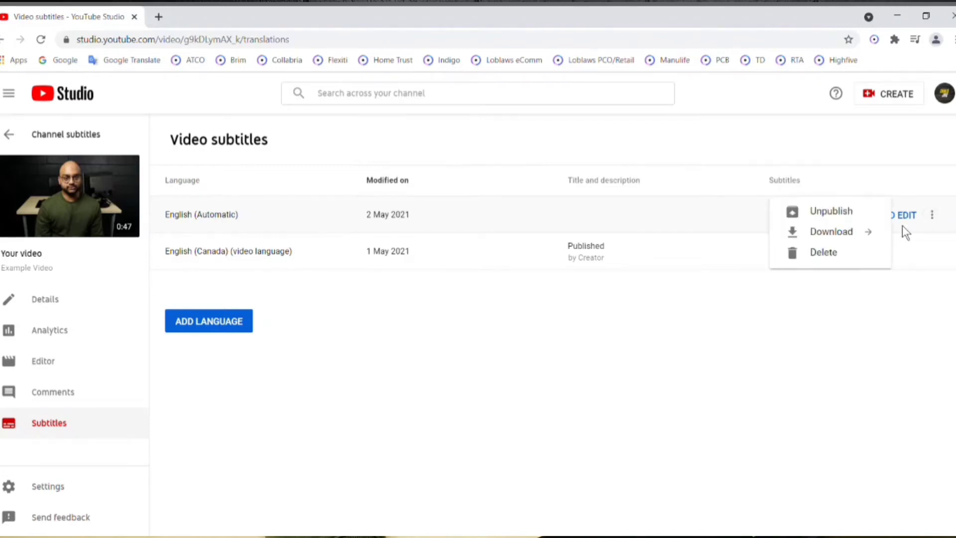
pyautogui.click(844, 218)
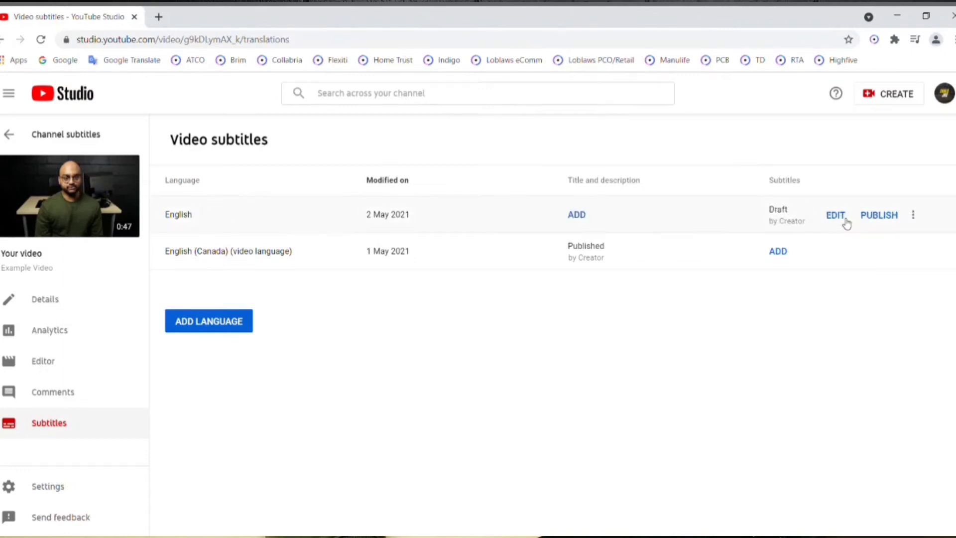
# Open the English subtitle draft for editing and look through its caption list.
pyautogui.click(842, 221)
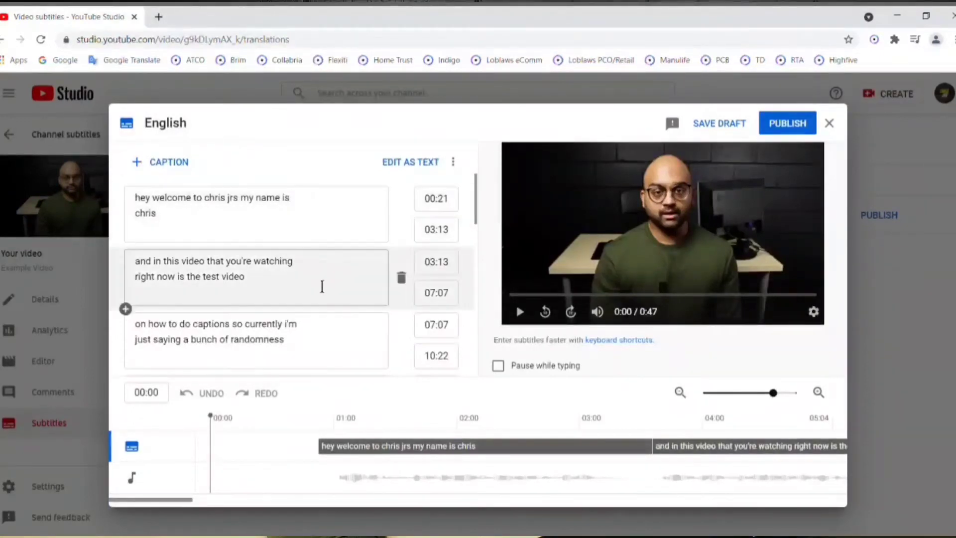
pyautogui.scroll(-4, 321, 284)
pyautogui.scroll(-8, 321, 286)
pyautogui.scroll(12, 321, 289)
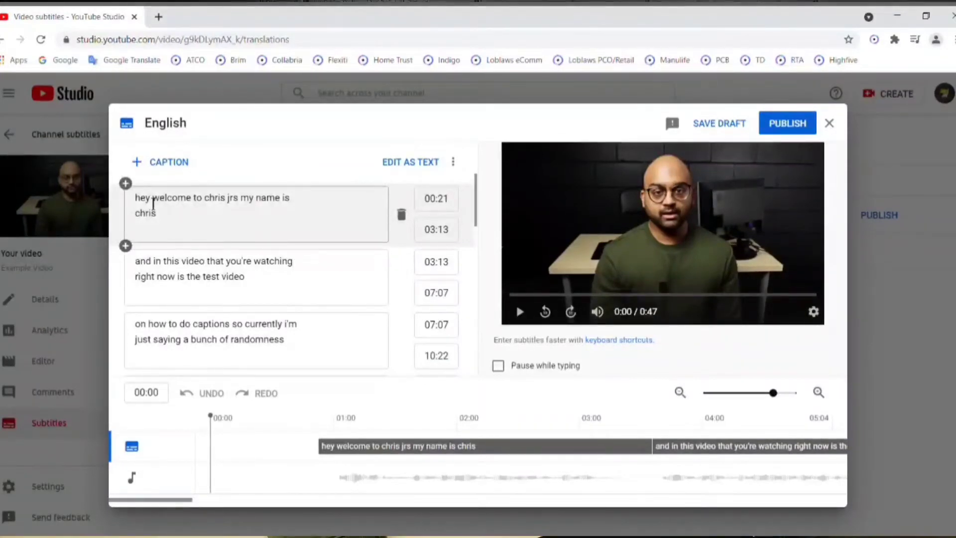
# In the first caption, capitalize the opening word as "Hey" and correct the capitalization of the channel name.
pyautogui.doubleClick(153, 204)
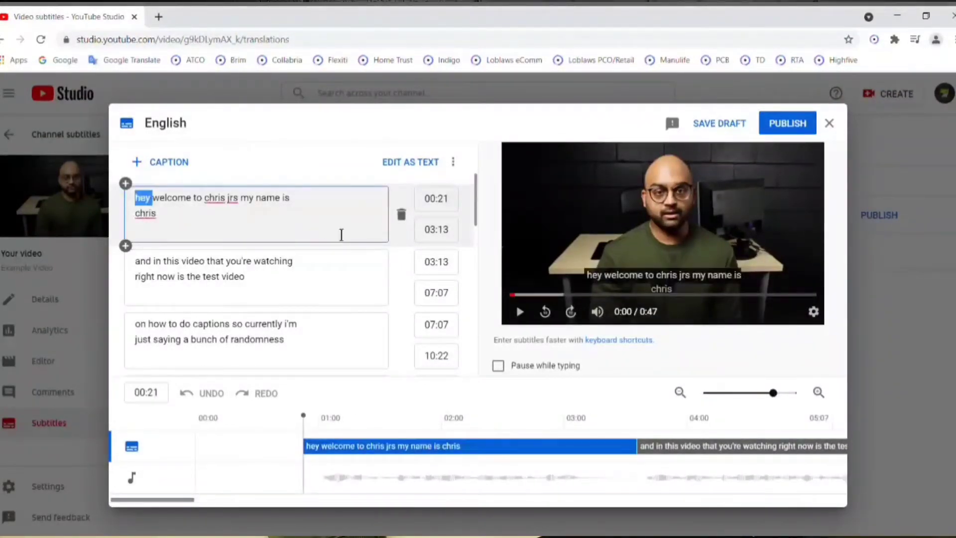
pyautogui.write('Hey')
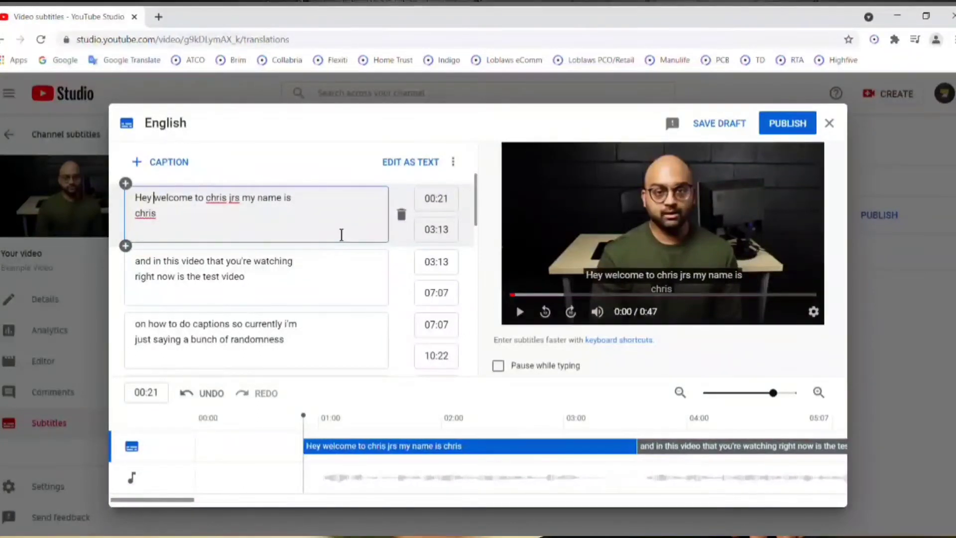
pyautogui.doubleClick(218, 204)
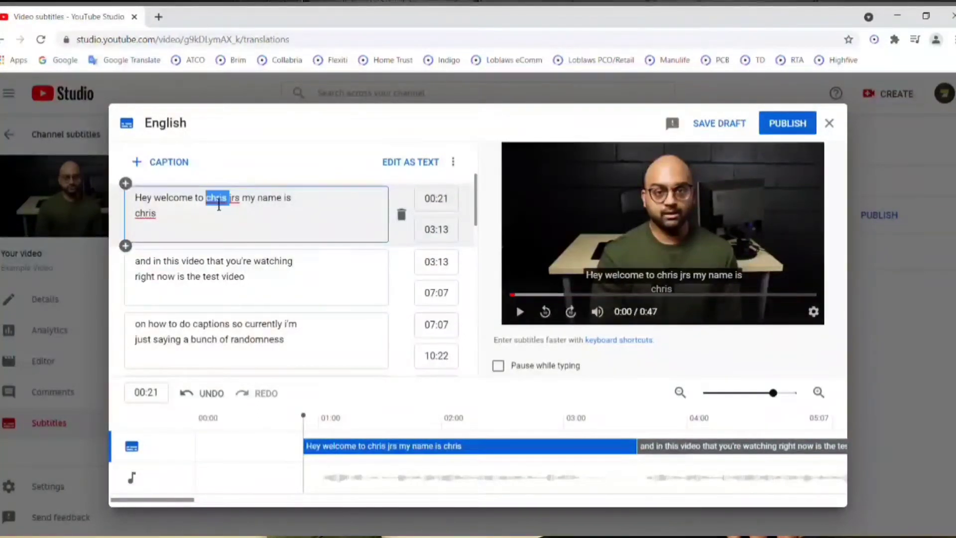
pyautogui.press('Left')
pyautogui.press('Delete')
pyautogui.write('C')
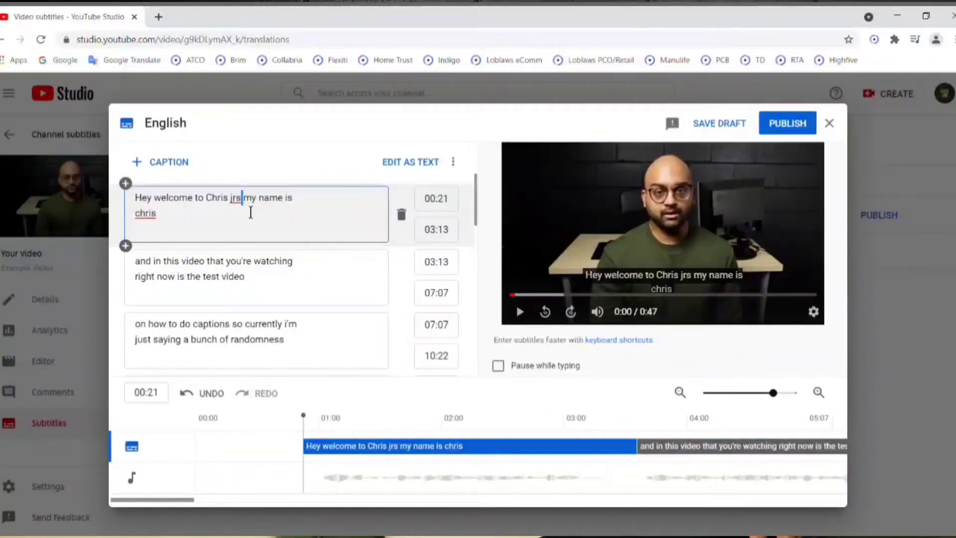
pyautogui.doubleClick(236, 200)
pyautogui.write('JRS')
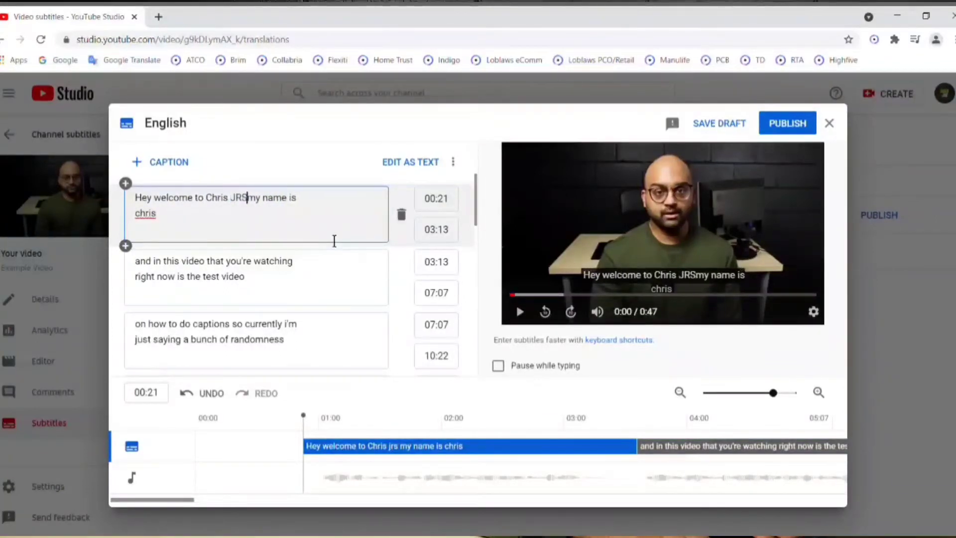
# Capitalize the speaker's first name at the end of the first caption.
pyautogui.doubleClick(149, 224)
pyautogui.write('CHri')
pyautogui.press('BackSpace')
pyautogui.press('BackSpace')
pyautogui.press('BackSpace')
pyautogui.write('hris')
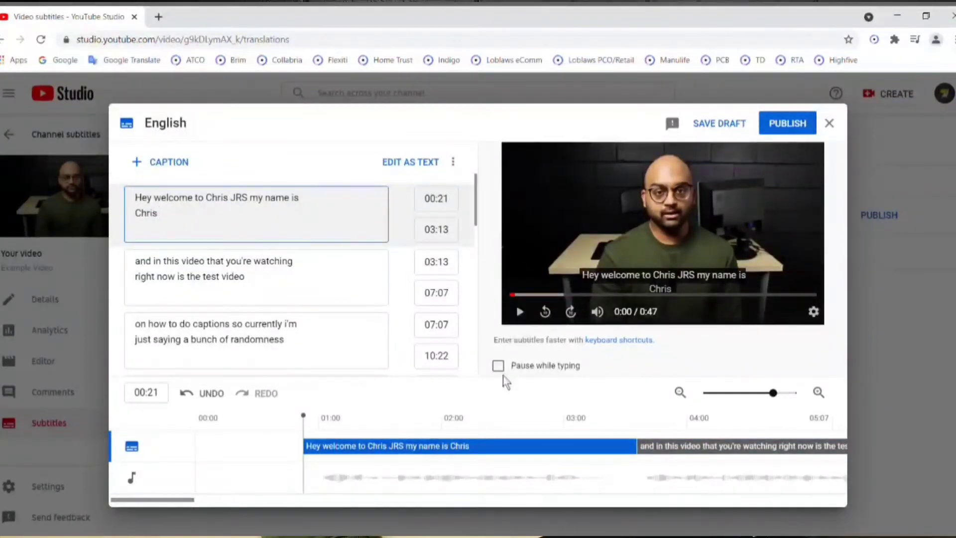
# Enable pausing while typing, and play the video up to the caption "on how to do captions".
pyautogui.click(514, 368)
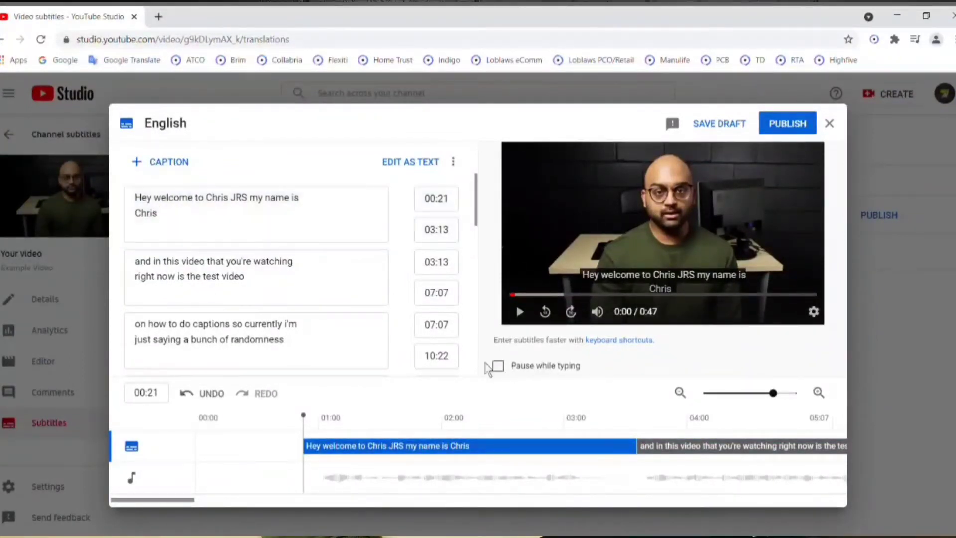
pyautogui.click(498, 366)
pyautogui.click(520, 312)
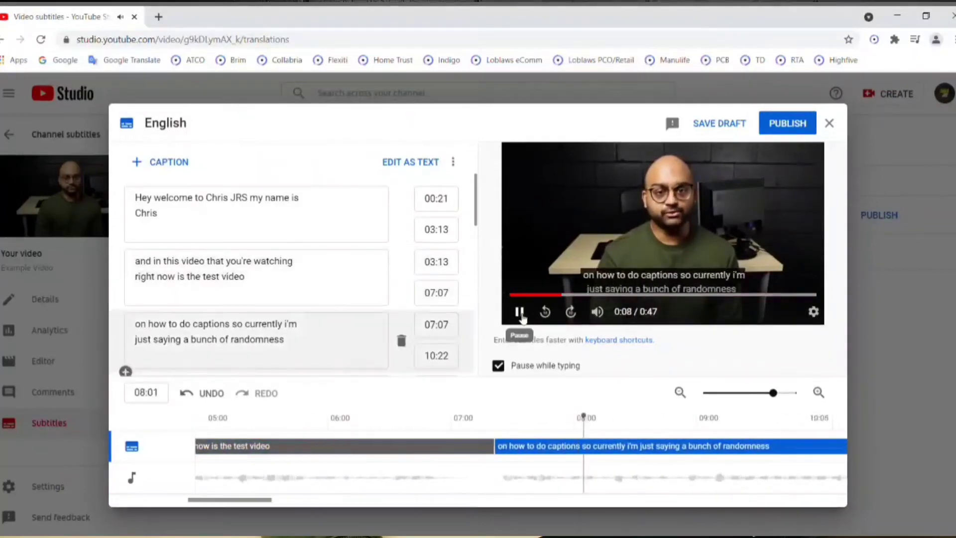
pyautogui.click(520, 313)
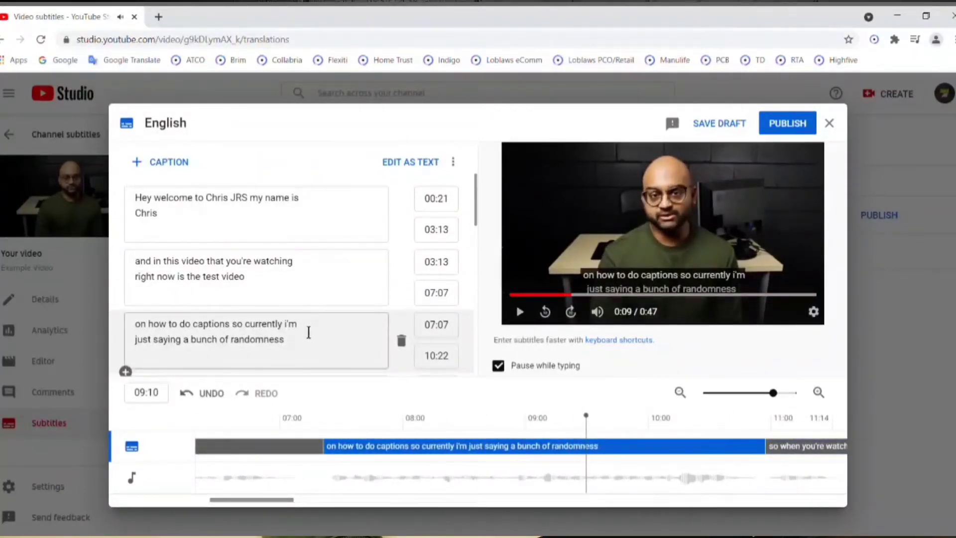
# Capitalize "I'm" in the third caption, "on how to do captions so currently".
pyautogui.click(304, 331)
pyautogui.doubleClick(292, 326)
pyautogui.write("I'm")
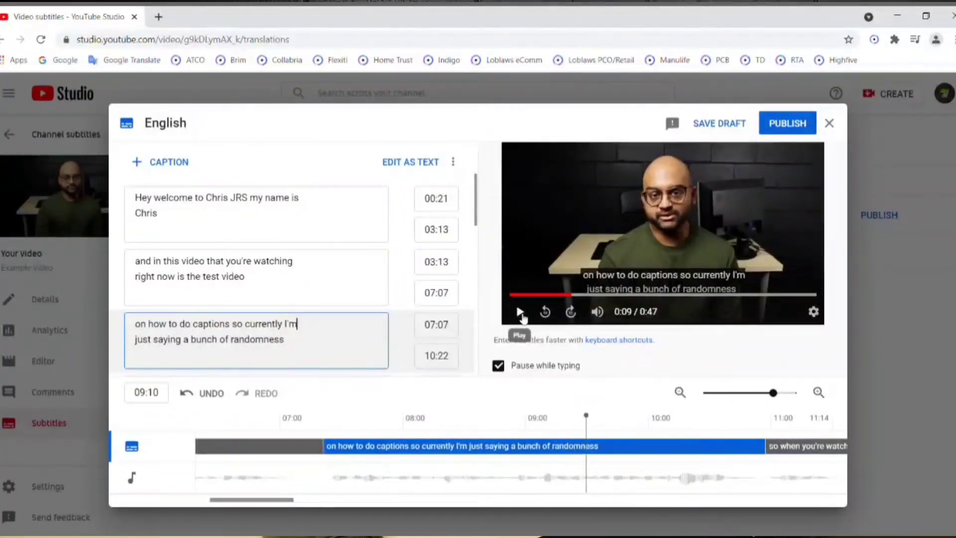
# Play the video on to the "subtitles on your videos" caption, and replace "captioning" with "going" in the caption before it.
pyautogui.click(521, 314)
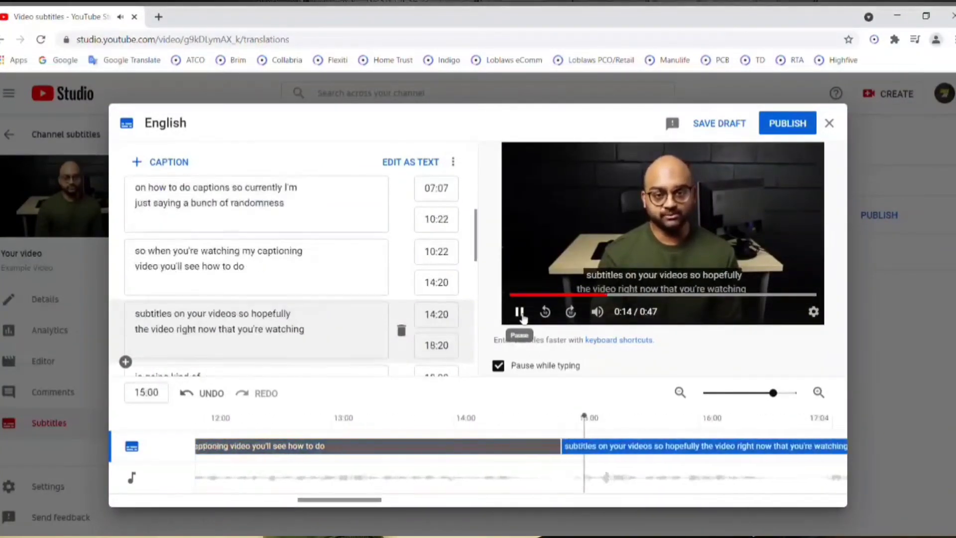
pyautogui.click(522, 314)
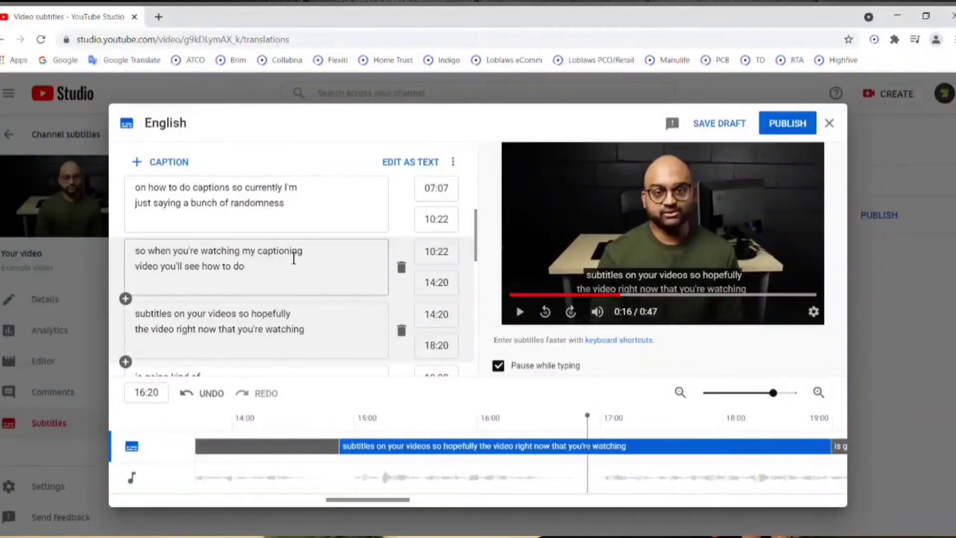
pyautogui.doubleClick(294, 255)
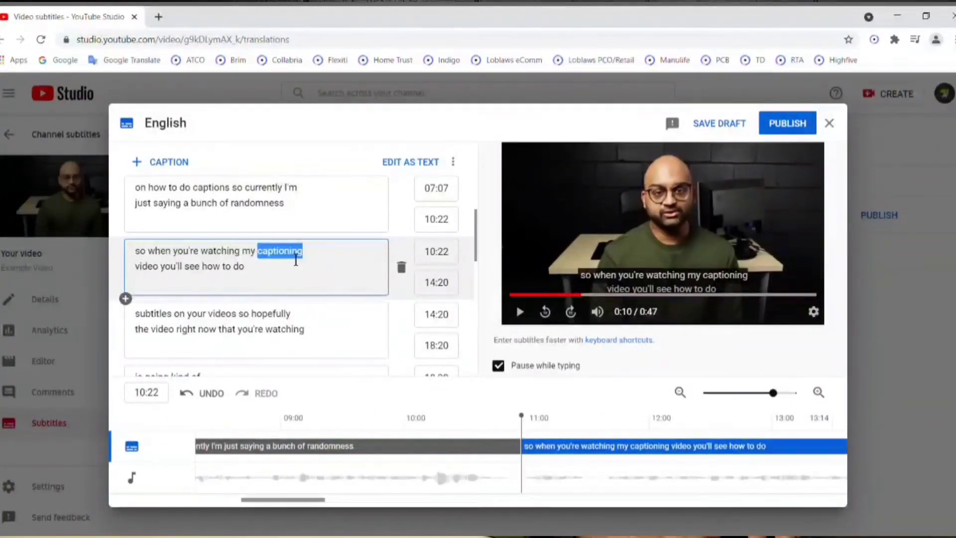
pyautogui.write('going')
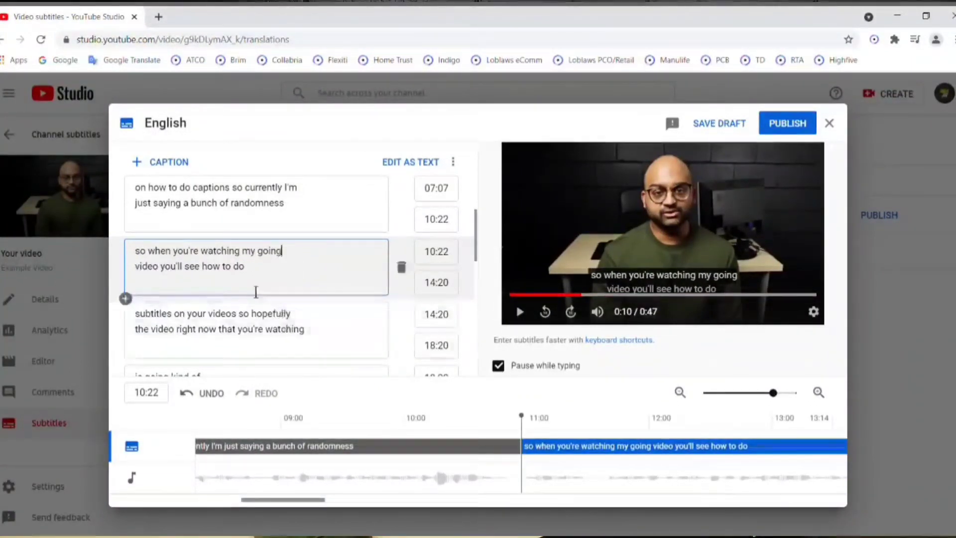
# In the "is going kind of going well" caption, replace "because" with "fast" and capitalize "I".
pyautogui.scroll(-3, 363, 297)
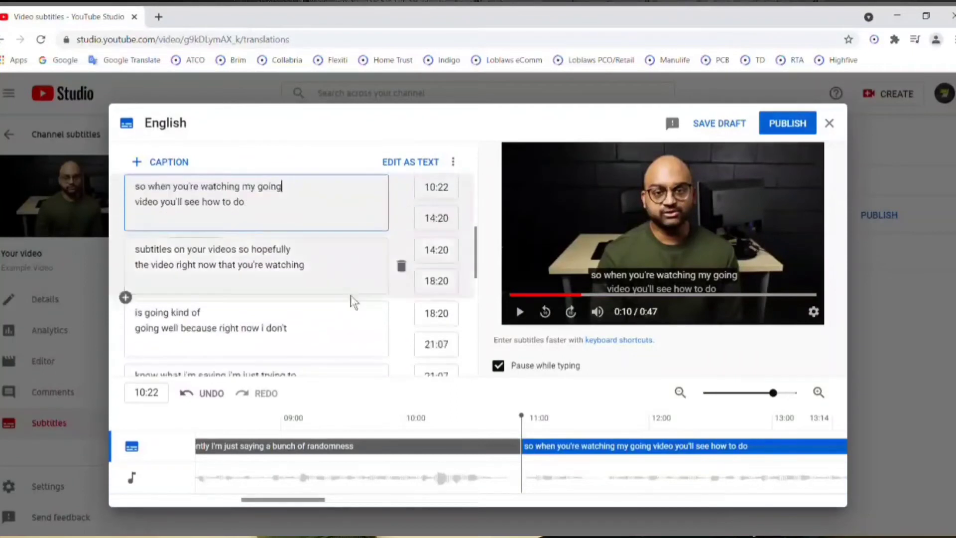
pyautogui.doubleClick(194, 266)
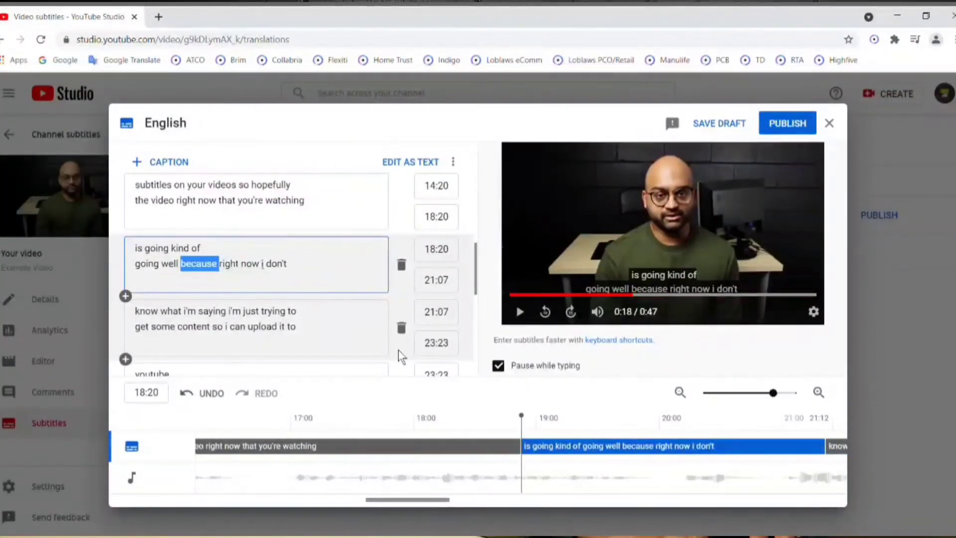
pyautogui.write('fast')
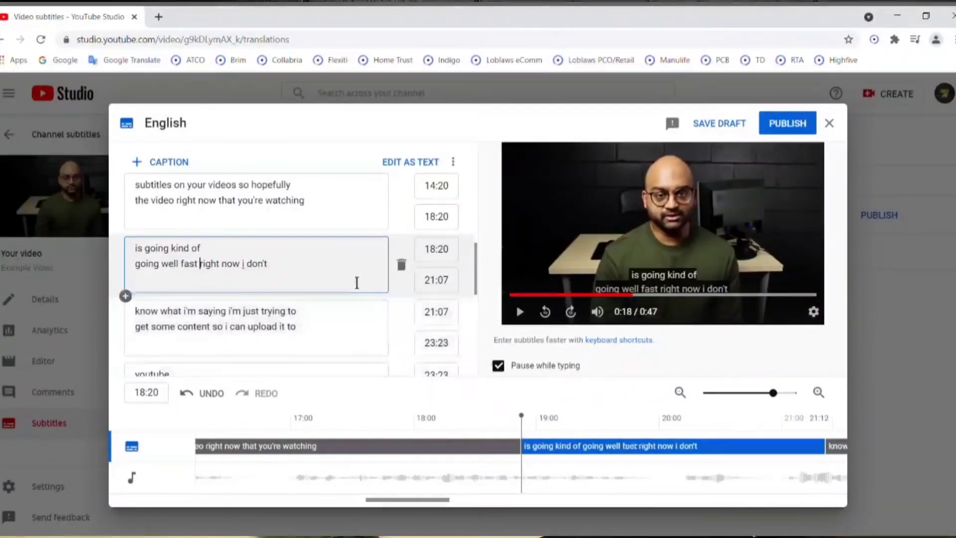
pyautogui.doubleClick(251, 273)
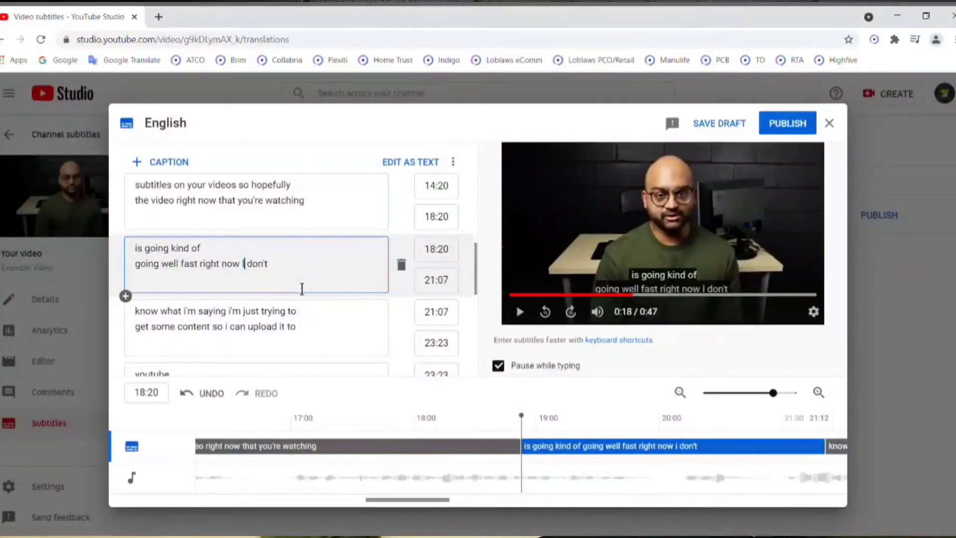
pyautogui.write('I')
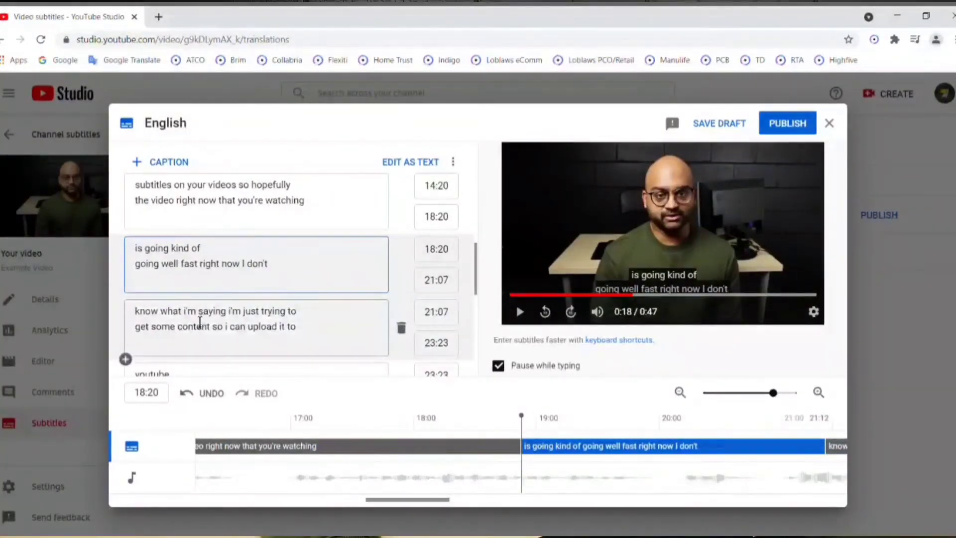
# In the "know what" caption, capitalize both occurrences of "I'm" and the single "I" before "can upload it".
pyautogui.click(197, 313)
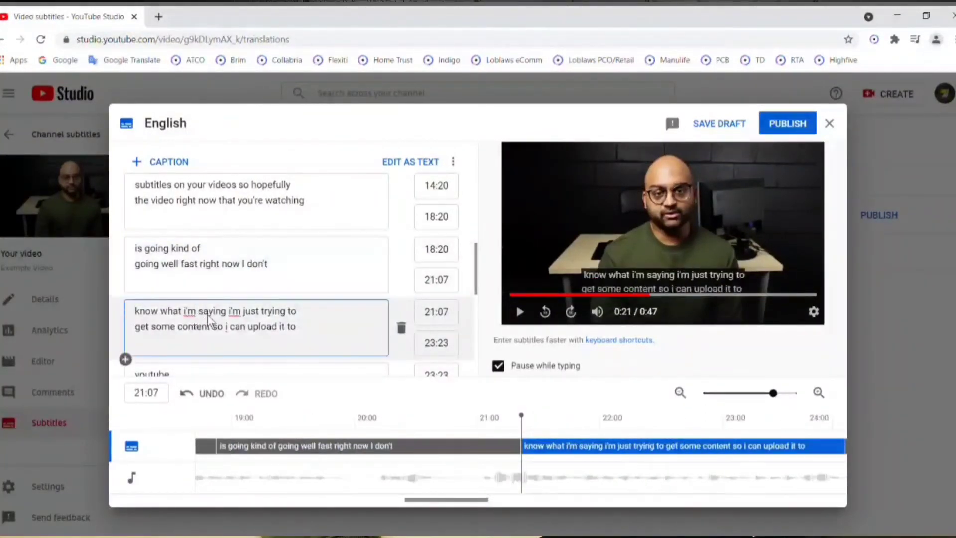
pyautogui.moveTo(184, 312)
pyautogui.mouseDown()
pyautogui.moveTo(199, 326)
pyautogui.moveTo(198, 318)
pyautogui.mouseUp()
pyautogui.click(197, 323)
pyautogui.write("I'm")
pyautogui.doubleClick(234, 312)
pyautogui.write("I'm")
pyautogui.click(227, 327)
pyautogui.press('BackSpace')
pyautogui.write('I')
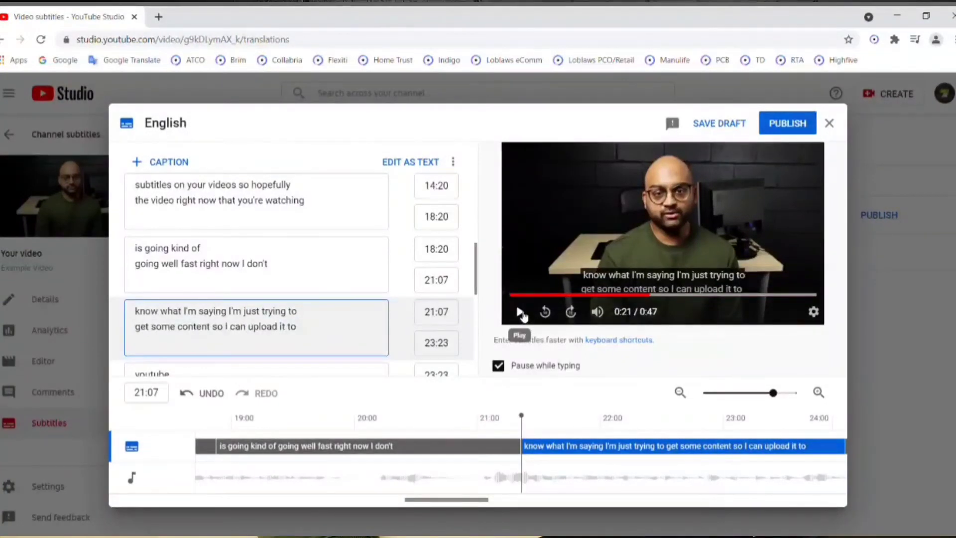
# Play the video on to the "for some example footage" caption and correct its first word to "YouTube".
pyautogui.click(521, 312)
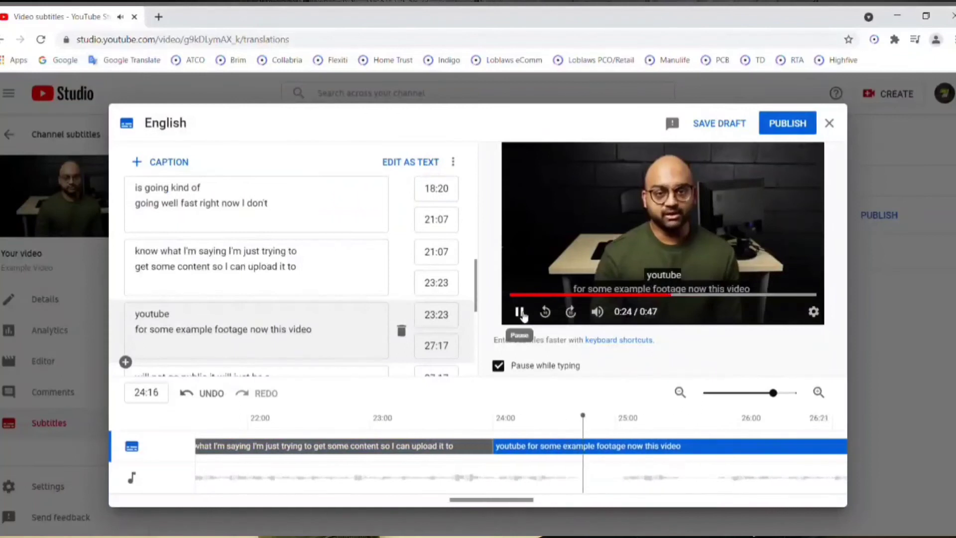
pyautogui.click(520, 313)
pyautogui.moveTo(159, 314); pyautogui.dragTo(166, 326)
pyautogui.click(152, 314)
pyautogui.doubleClick(152, 314)
pyautogui.write('YouTube')
# Shorten the "YouTube for some example footage now this video" caption on the timeline so it ends at 26:00.
pyautogui.click(522, 312)
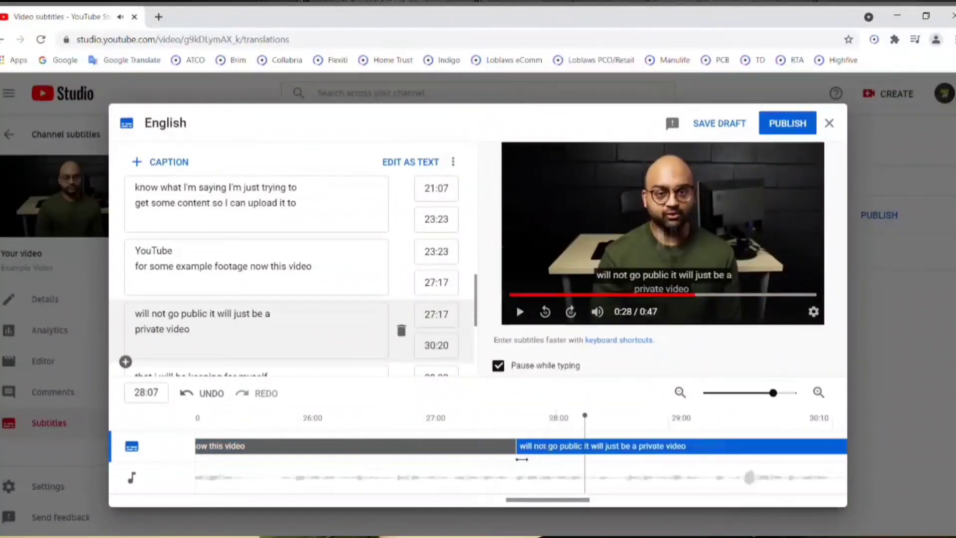
pyautogui.click(503, 458)
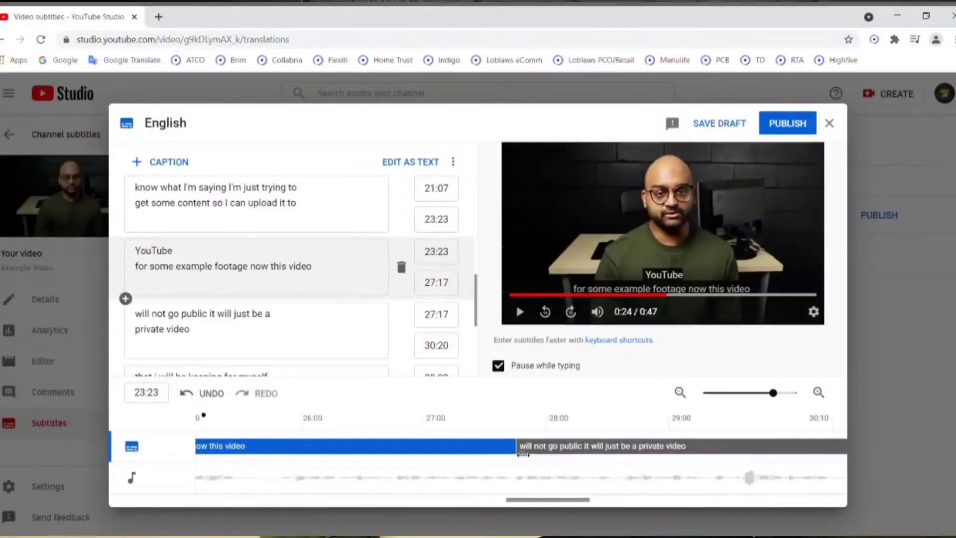
pyautogui.moveTo(476, 455); pyautogui.dragTo(354, 460)
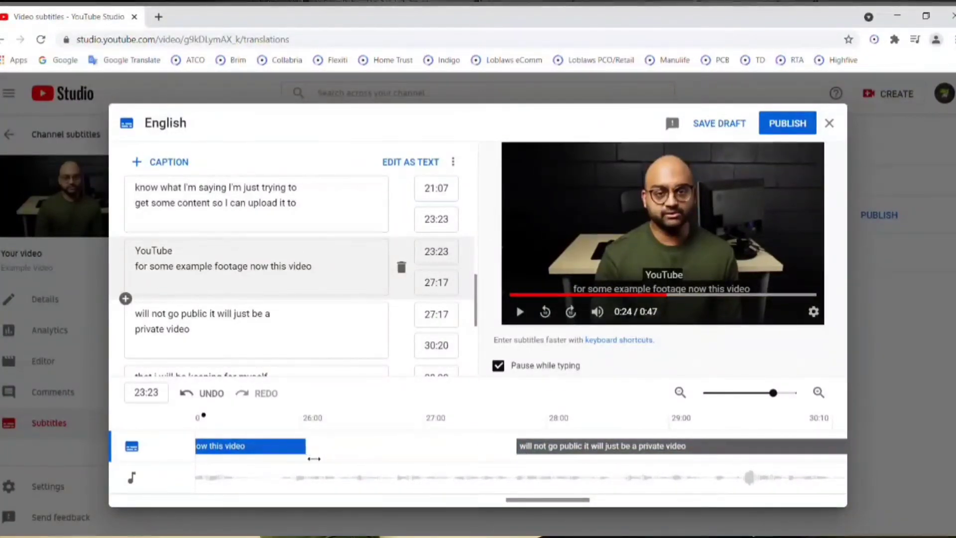
# Play the video back around the shortened "YouTube" caption to check its timing.
pyautogui.click(214, 446)
pyautogui.moveTo(518, 506); pyautogui.dragTo(458, 500)
pyautogui.click(494, 417)
pyautogui.click(520, 312)
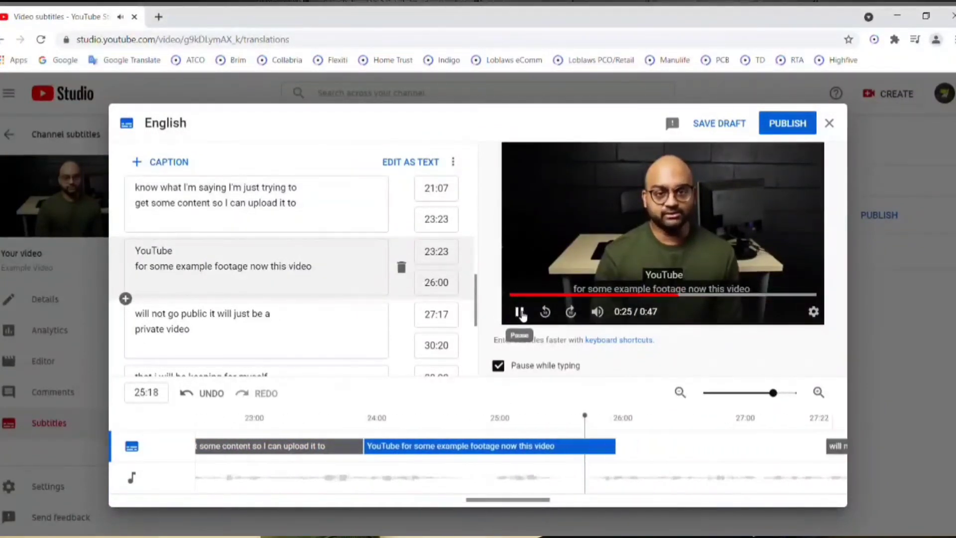
# Move the "will not go public it will just be a private video" caption earlier on the timeline so it runs from 26:18 to 29:21.
pyautogui.click(519, 312)
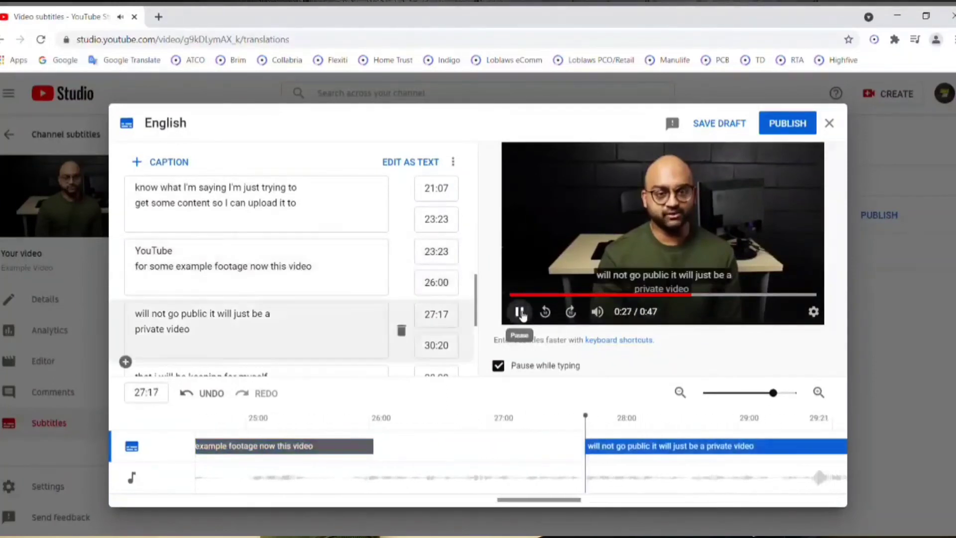
pyautogui.moveTo(582, 456); pyautogui.dragTo(466, 459)
pyautogui.moveTo(535, 500); pyautogui.dragTo(498, 503)
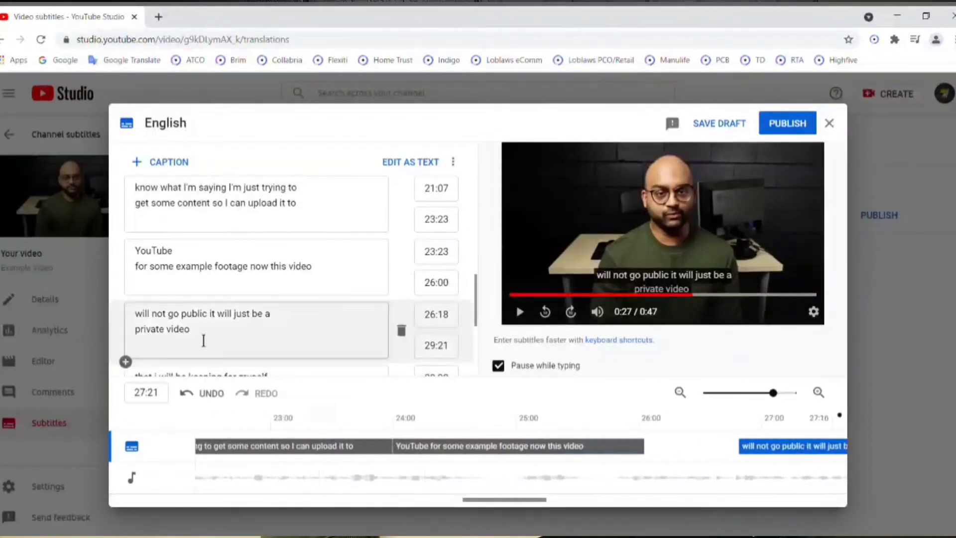
# Add a caption line after the "private video" caption and enter the text "Whatever you want".
pyautogui.click(126, 363)
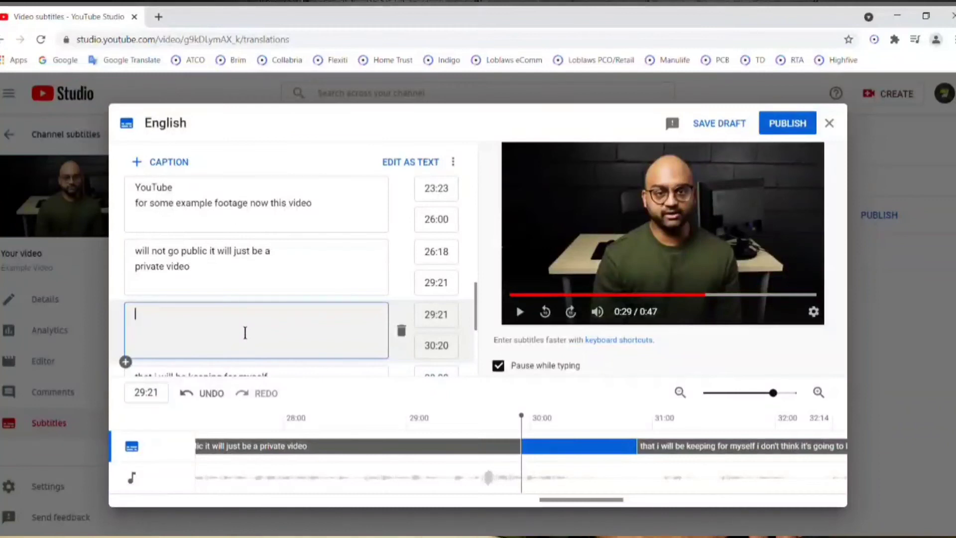
pyautogui.write('W')
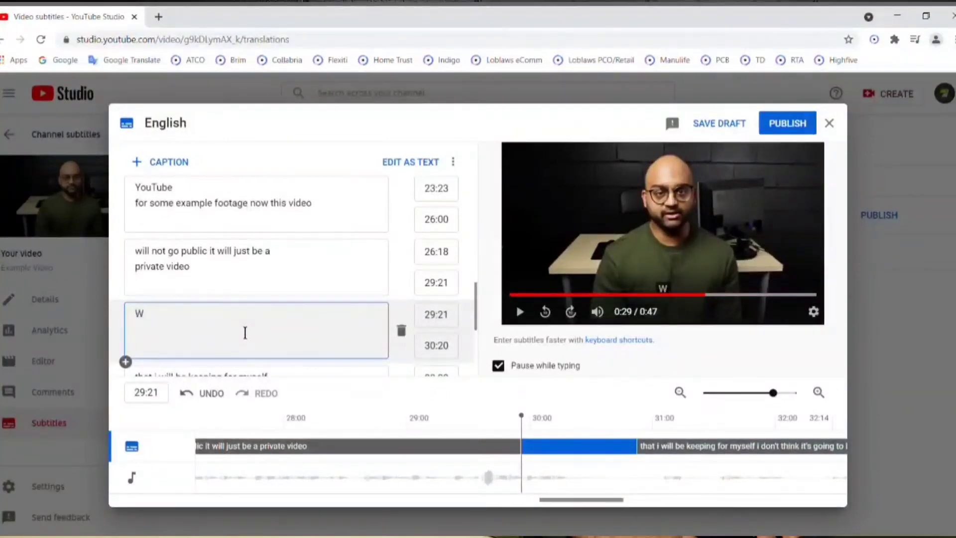
pyautogui.write('Hateveryyou want')
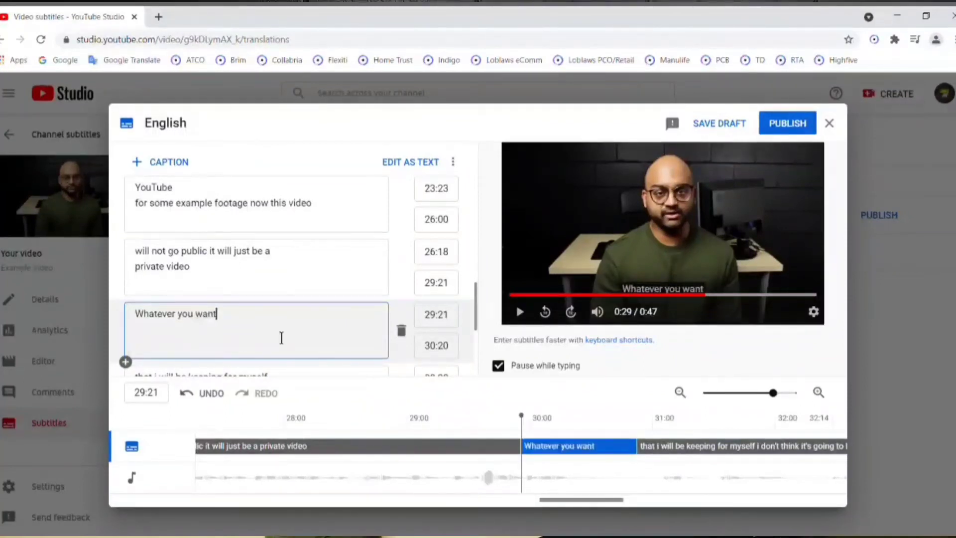
# Play the final seconds of the video to check the timing of the last caption, "so hopefully you learned something there".
pyautogui.scroll(-2, 367, 337)
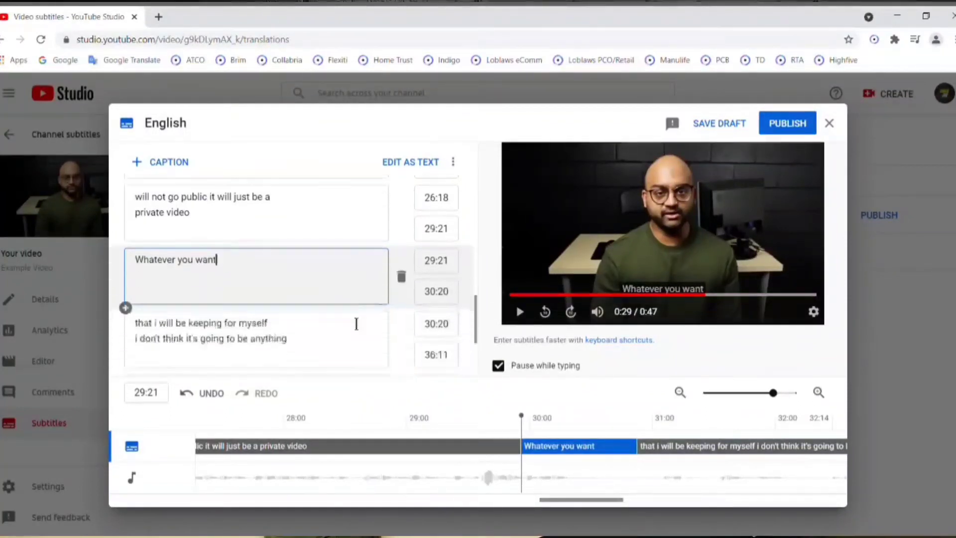
pyautogui.scroll(-4, 355, 325)
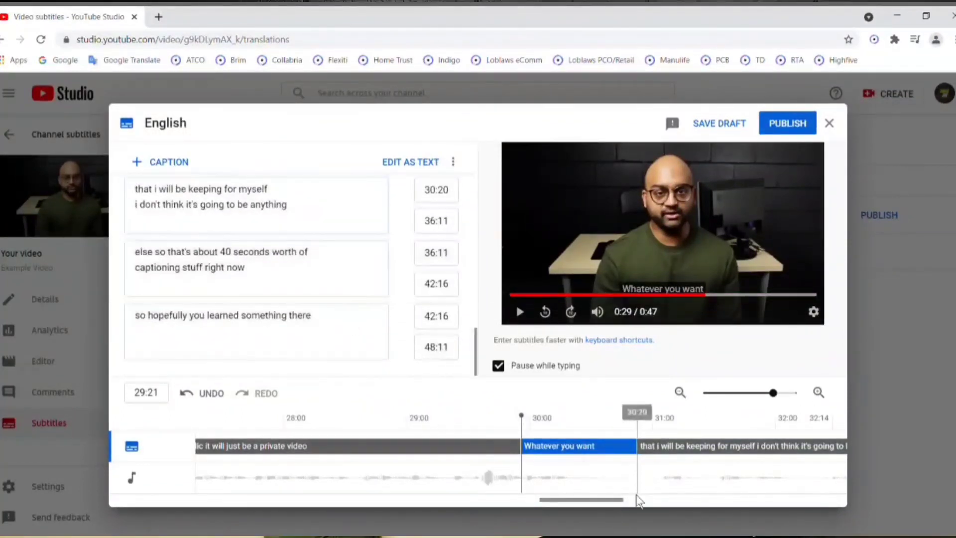
pyautogui.moveTo(628, 503); pyautogui.dragTo(868, 509)
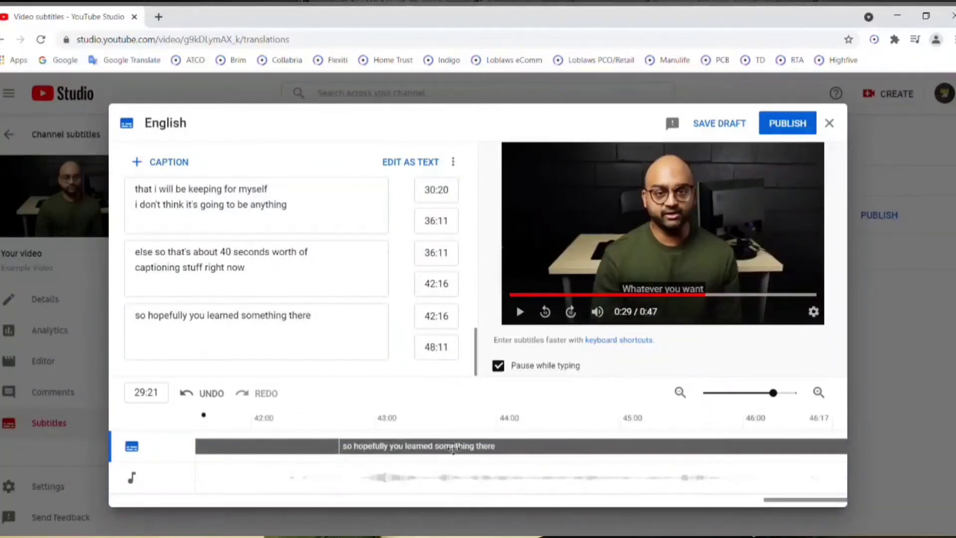
pyautogui.click(419, 421)
pyautogui.click(518, 312)
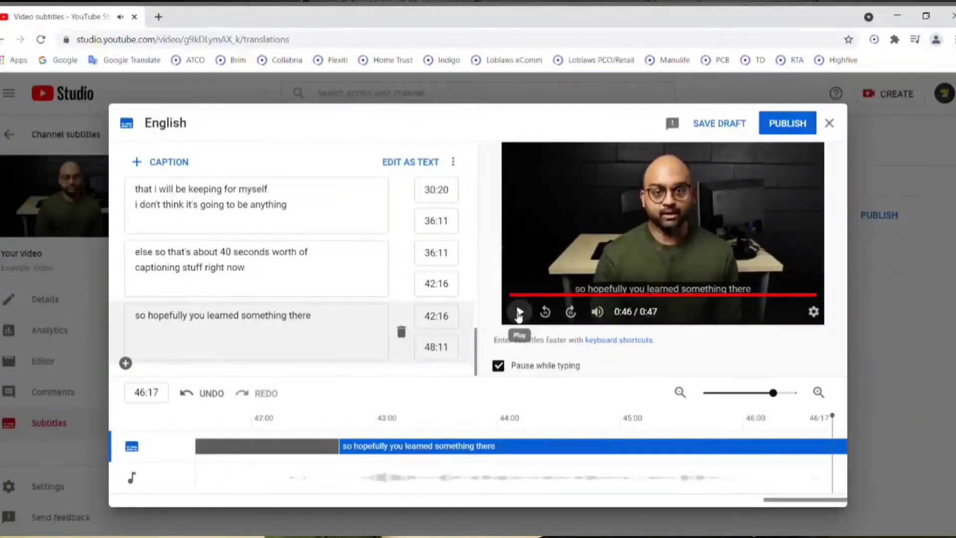
pyautogui.click(518, 316)
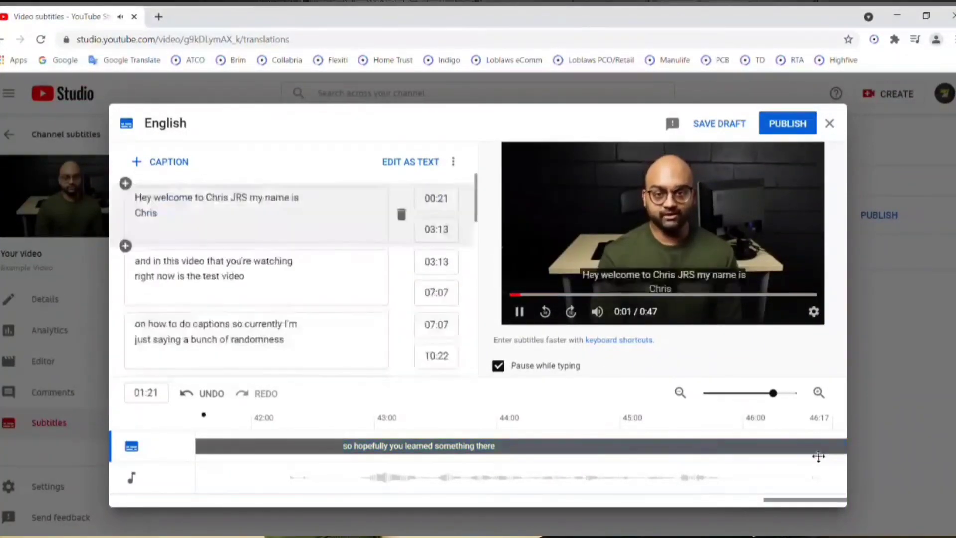
# Scrub the last caption to 45:15 to locate the end of its speech and set the caption's end time to 45:14.
pyautogui.click(727, 448)
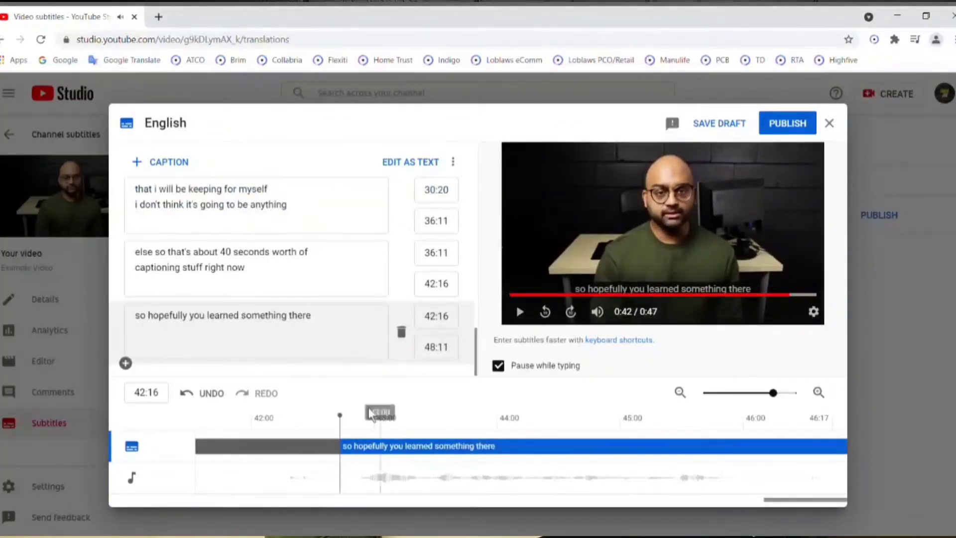
pyautogui.moveTo(340, 415); pyautogui.dragTo(550, 415)
pyautogui.moveTo(693, 435); pyautogui.dragTo(709, 437)
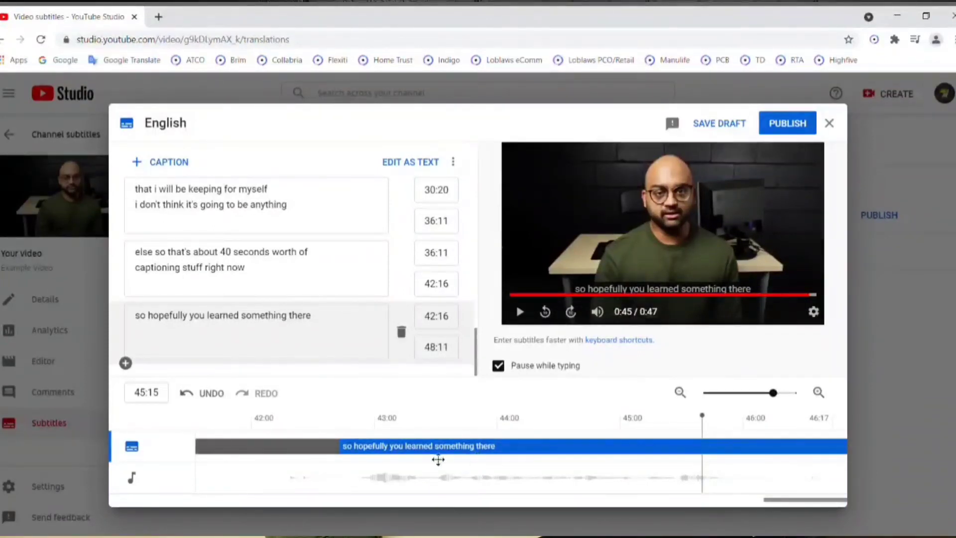
pyautogui.moveTo(349, 454); pyautogui.dragTo(502, 467)
pyautogui.moveTo(563, 454); pyautogui.dragTo(412, 454)
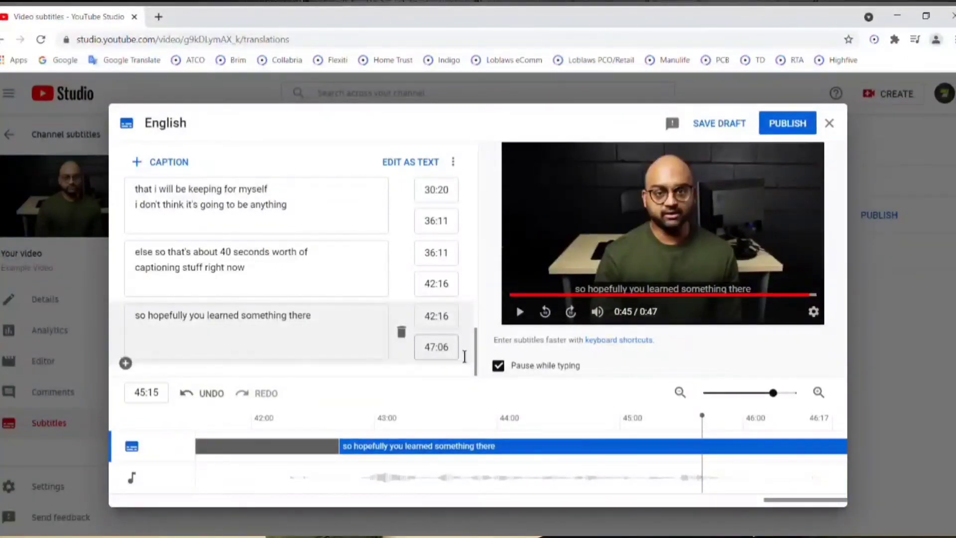
pyautogui.click(448, 348)
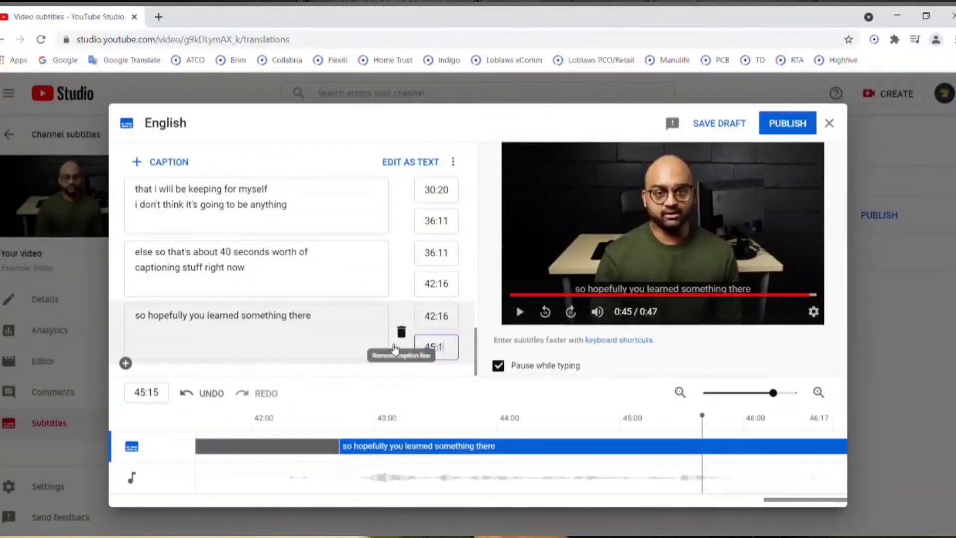
pyautogui.click(357, 358)
# Play the video from the "else so that's about 40 seconds worth" caption to the end, and review the caption list back to its beginning.
pyautogui.click(300, 293)
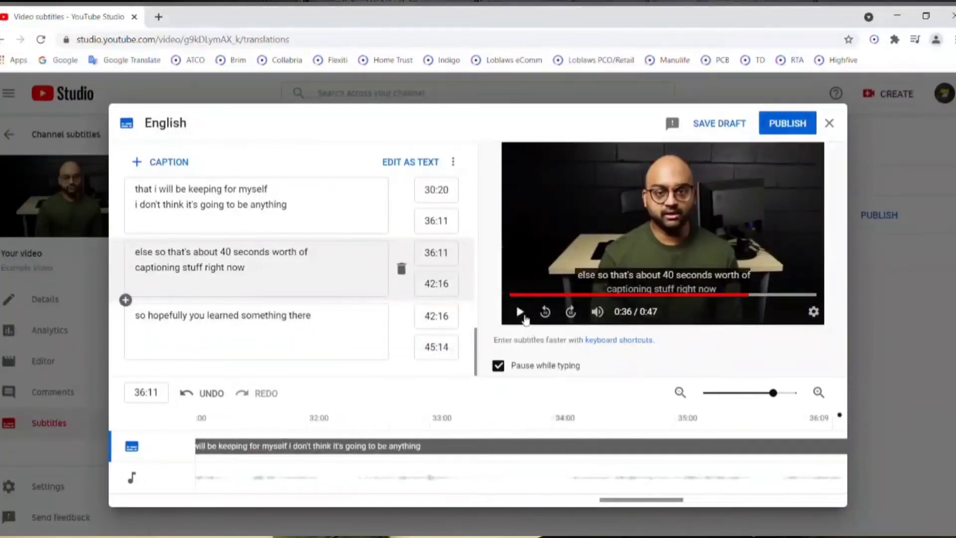
pyautogui.click(520, 313)
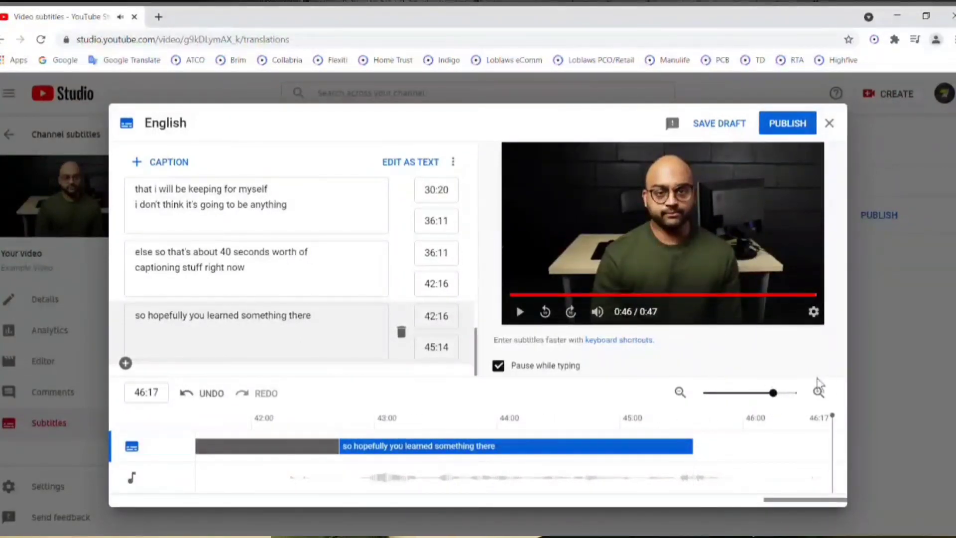
pyautogui.scroll(6, 323, 329)
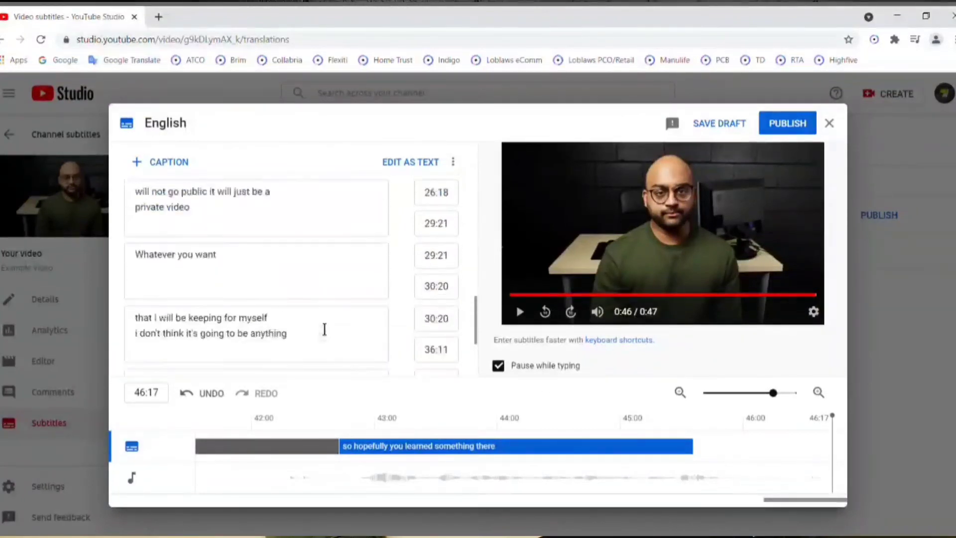
pyautogui.scroll(5, 325, 330)
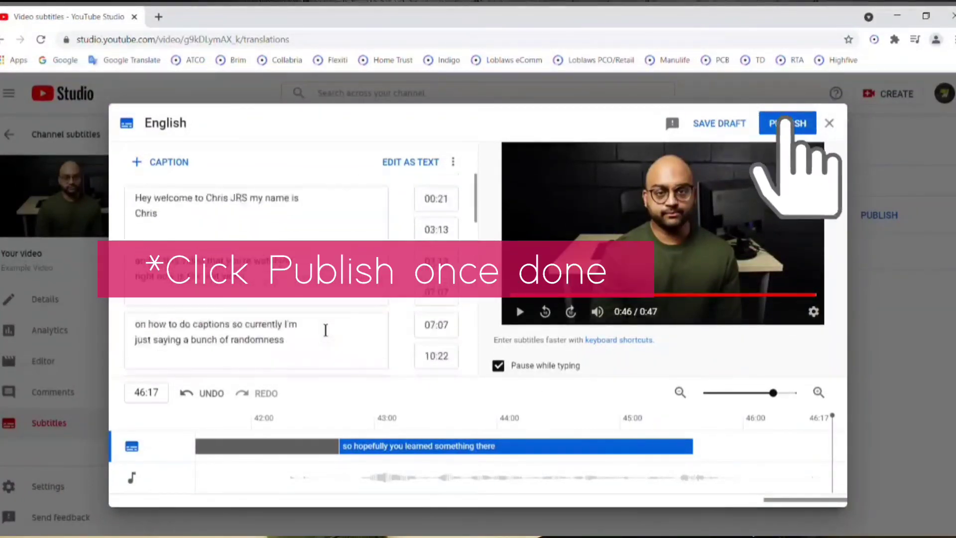